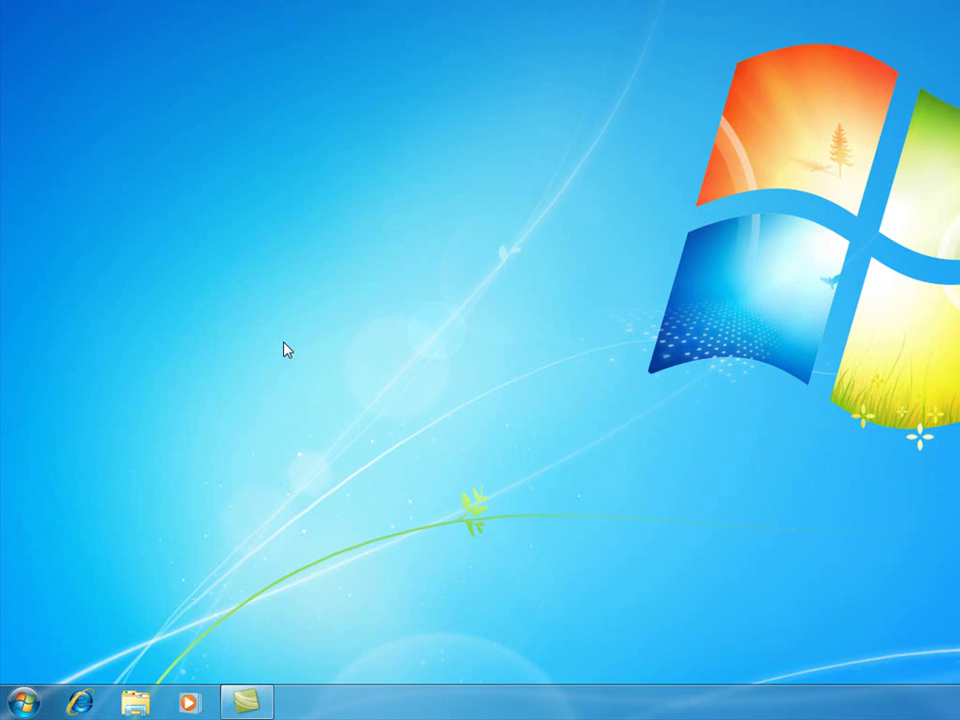
Open Computer's Properties from the Start menu and nudge the System window slightly higher
{"action": "mouse_move", "coordinate": [253, 708]}
{"action": "left_click", "coordinate": [22, 706]}
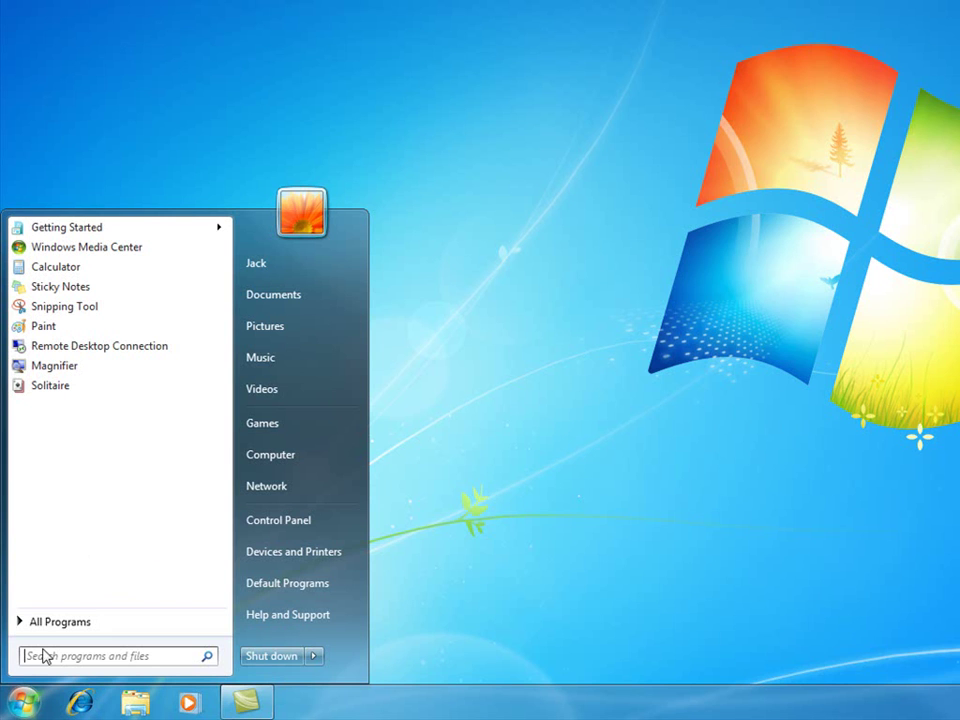
{"action": "right_click", "coordinate": [329, 457]}
{"action": "left_click", "coordinate": [382, 603]}
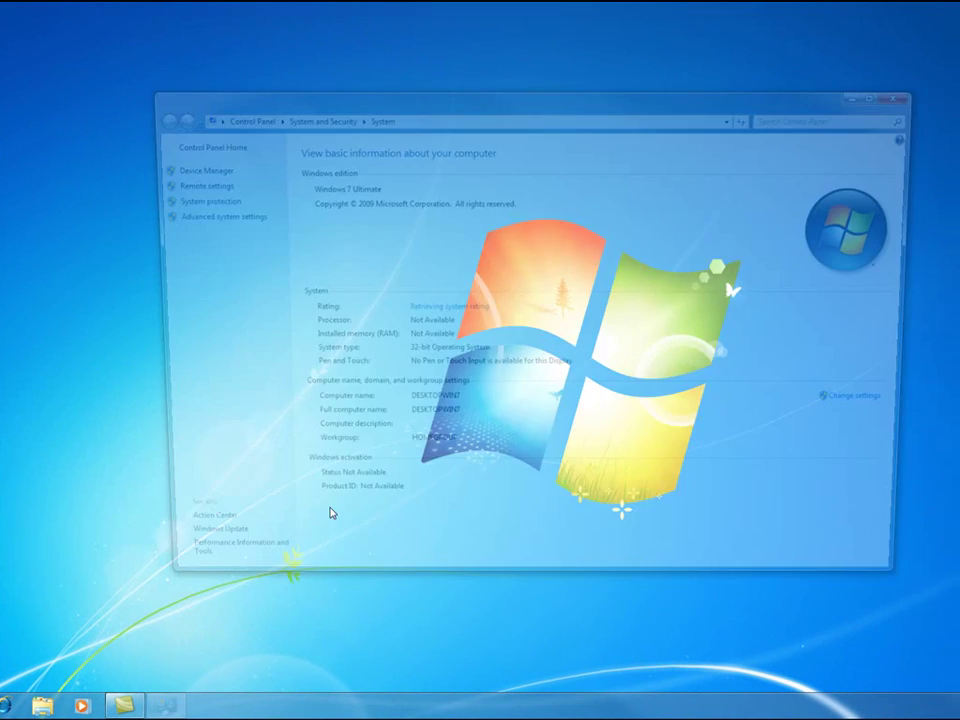
{"action": "left_click_drag", "start_coordinate": [470, 97], "coordinate": [471, 67]}
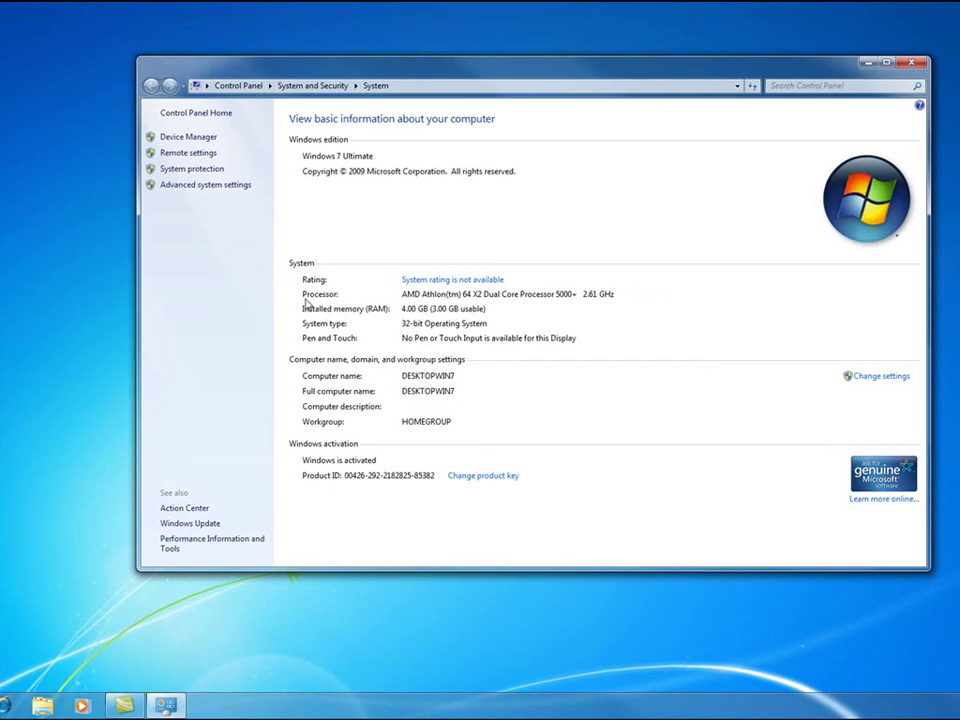
Follow the See also link to Performance Information and Tools and shift the window up-left
{"action": "left_click", "coordinate": [197, 543]}
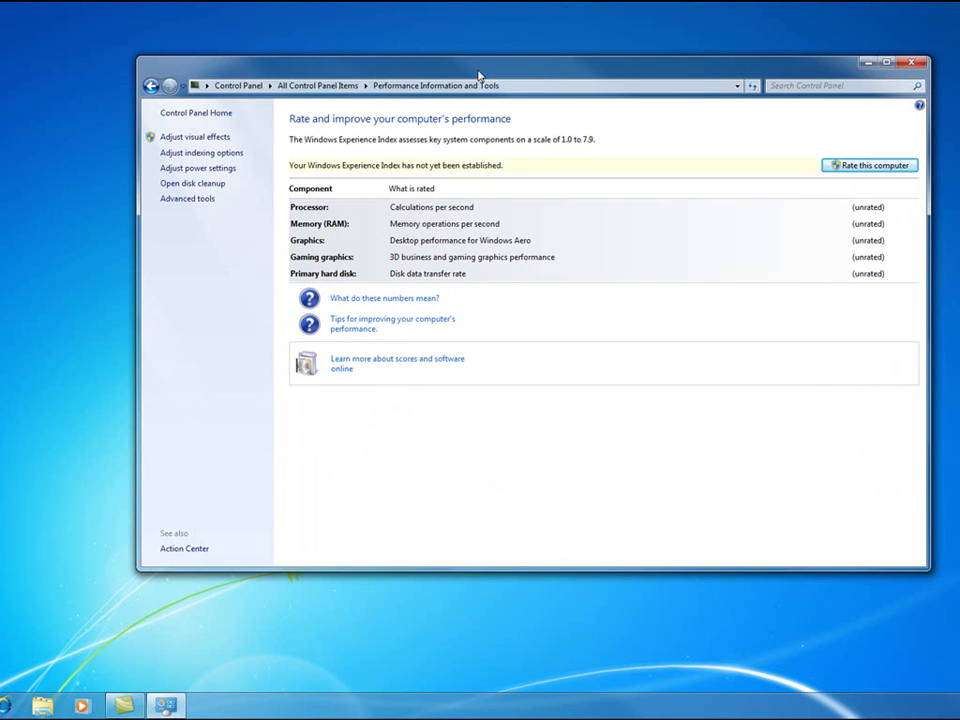
{"action": "left_click_drag", "start_coordinate": [480, 80], "coordinate": [431, 60]}
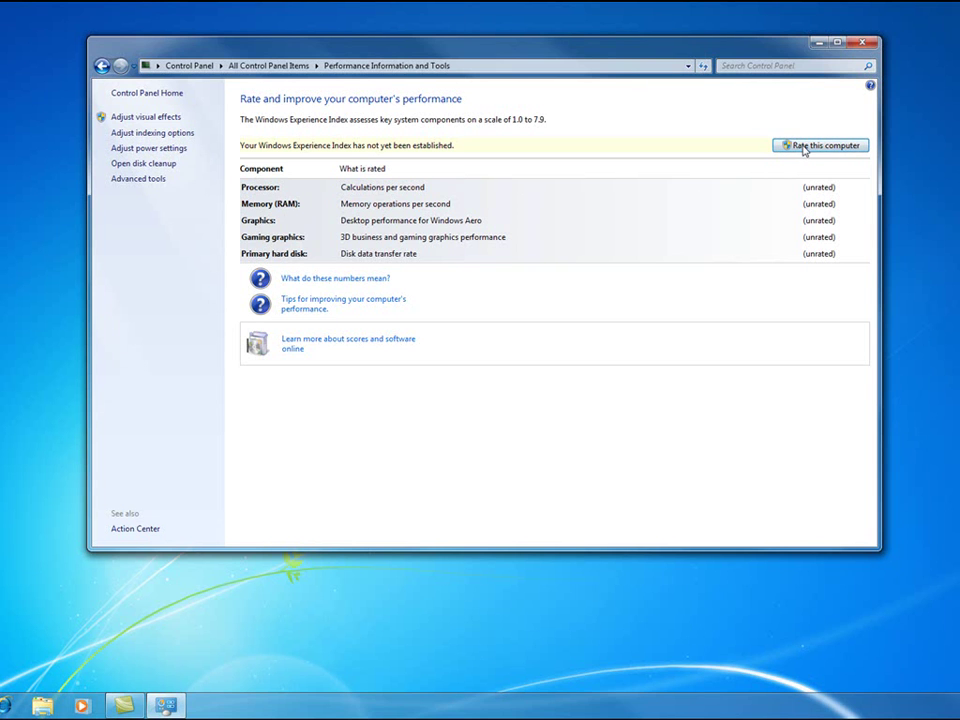
Run Rate this computer, giving base score 4.4 with subscores 5.6, 6.2, 4.4, 4.5, 5.9
{"action": "left_click", "coordinate": [804, 148]}
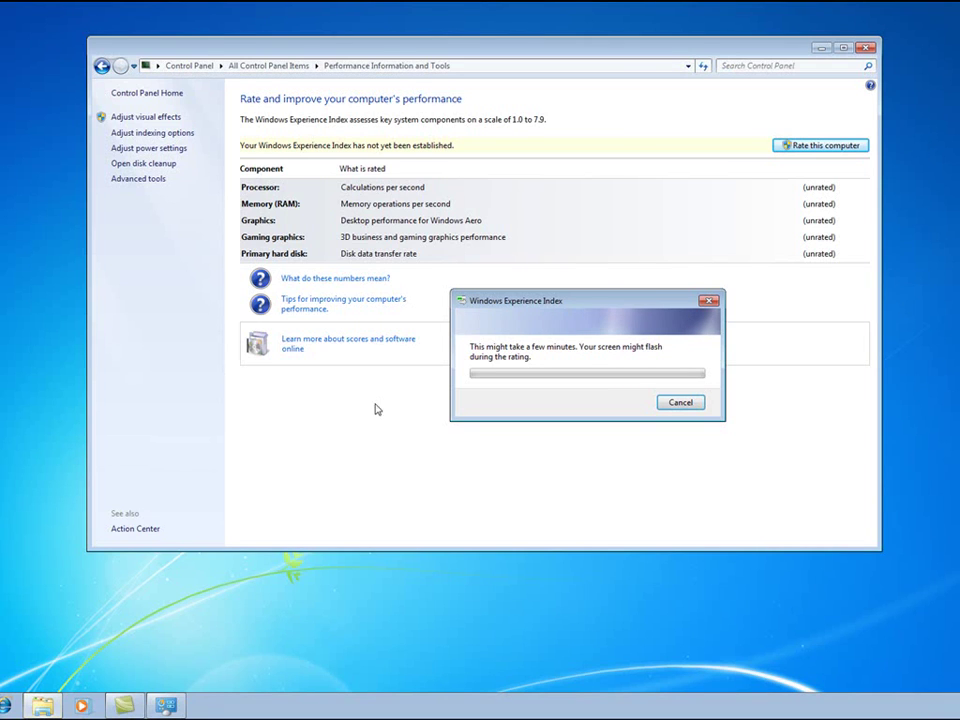
{"action": "left_click_drag", "start_coordinate": [574, 303], "coordinate": [521, 121]}
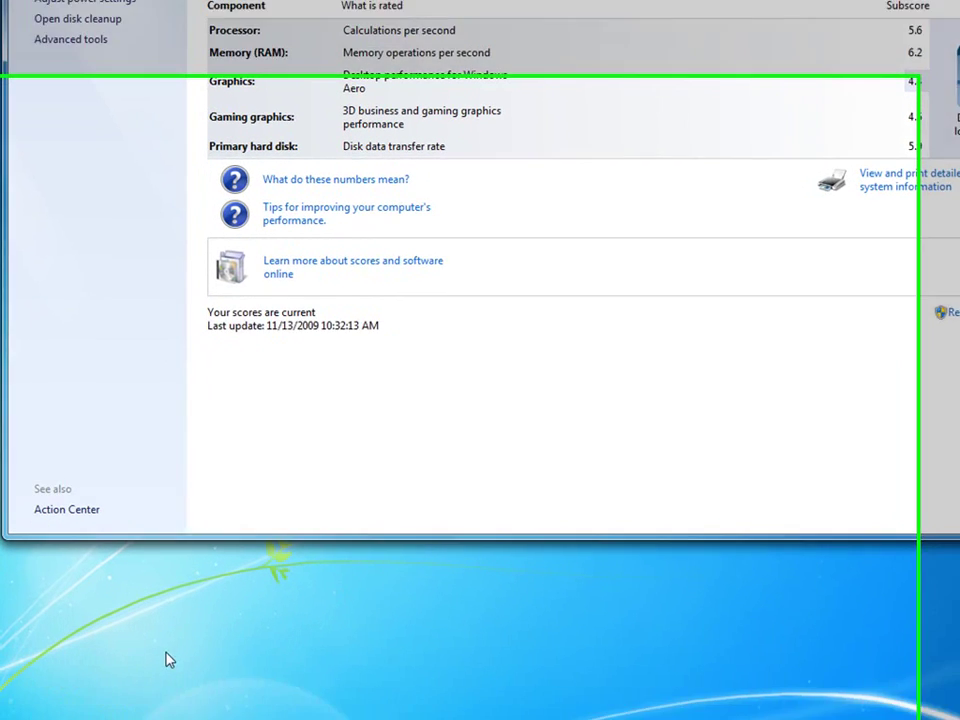
{"action": "mouse_move", "coordinate": [126, 705]}
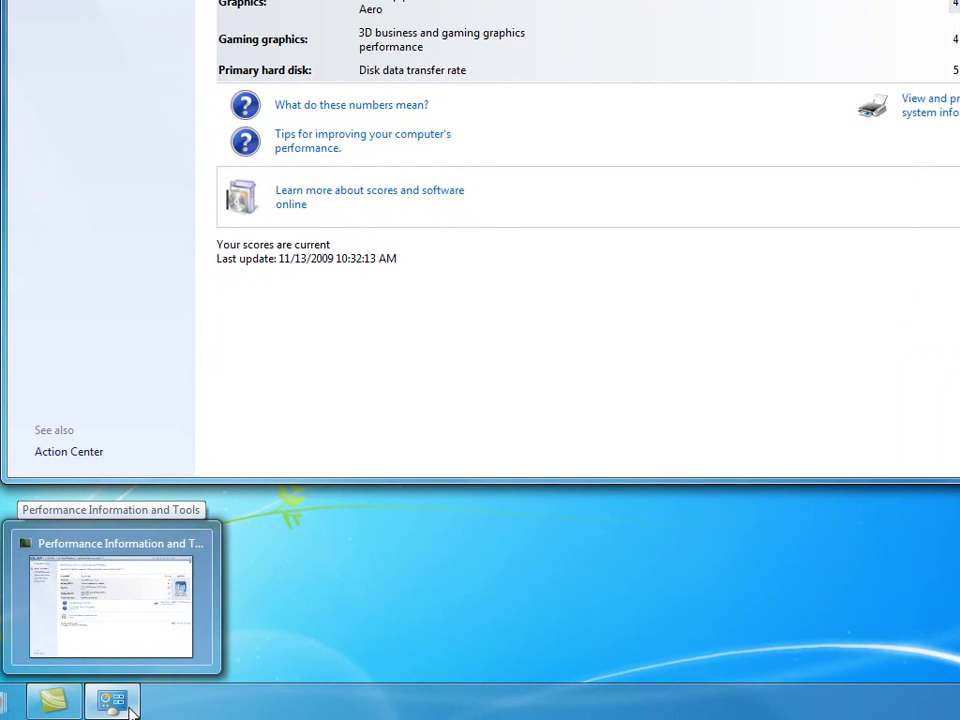
{"action": "mouse_move", "coordinate": [55, 708]}
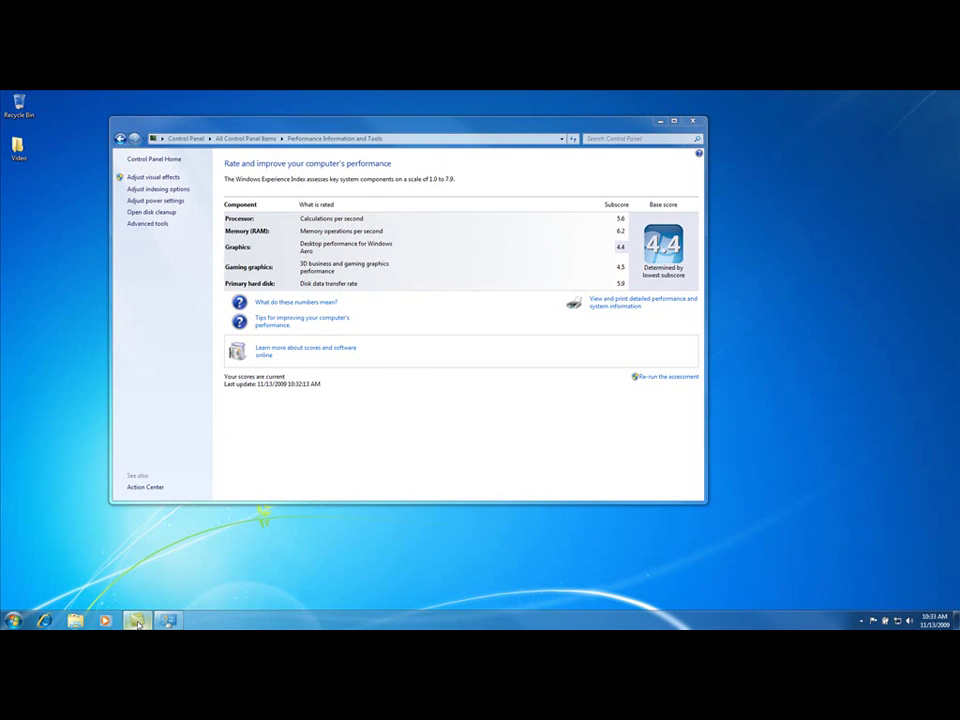
Launch Paint and Solitaire from the Start menu
{"action": "left_click", "coordinate": [13, 620]}
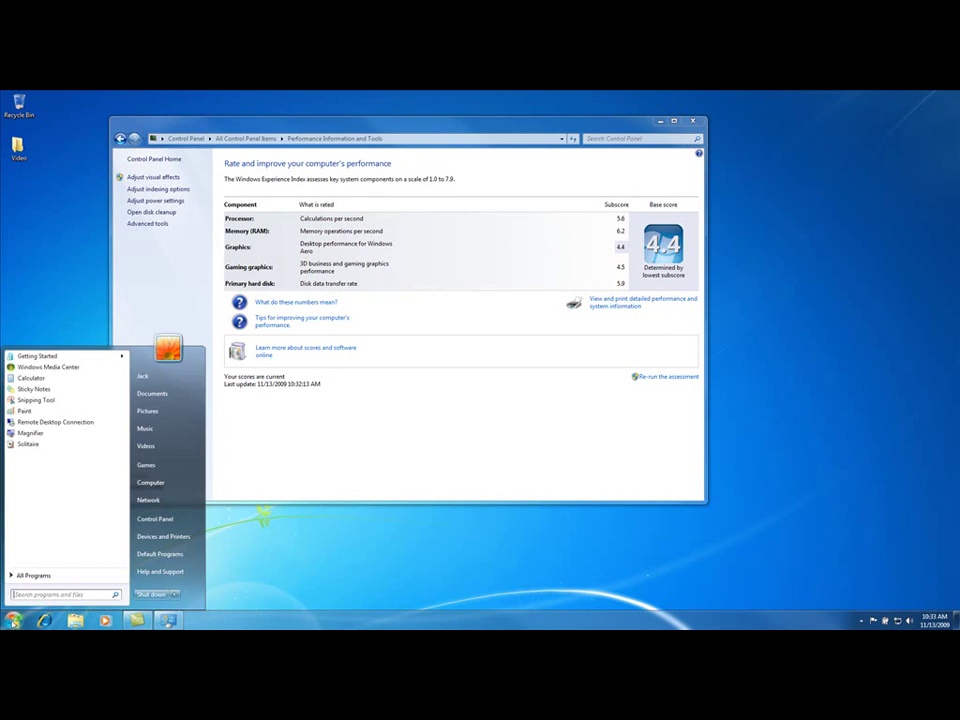
{"action": "key", "text": "Escape"}
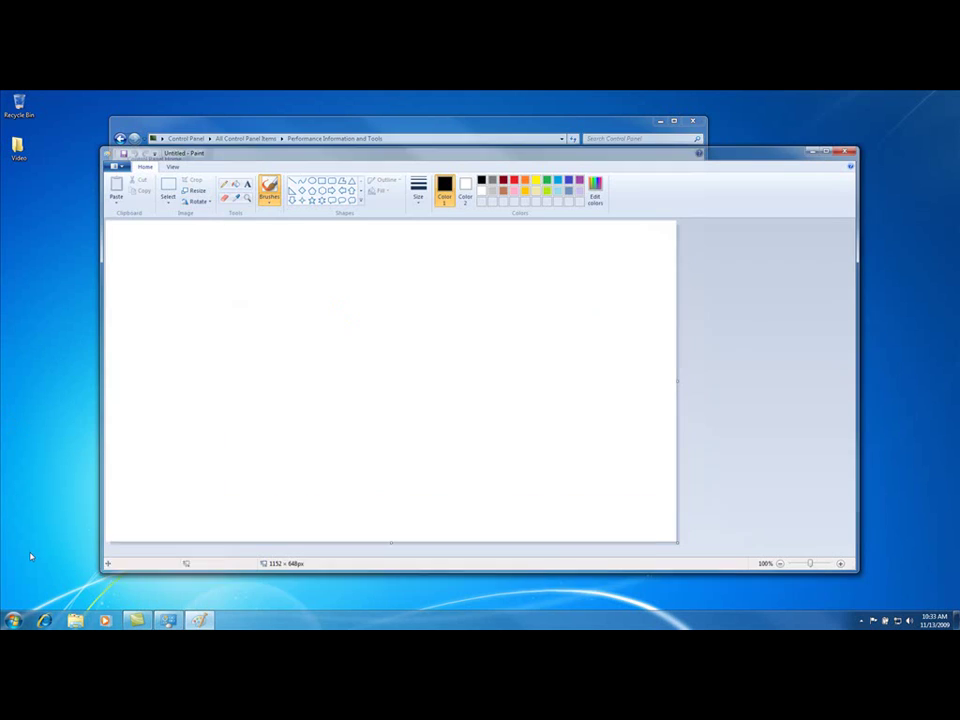
{"action": "left_click", "coordinate": [13, 620]}
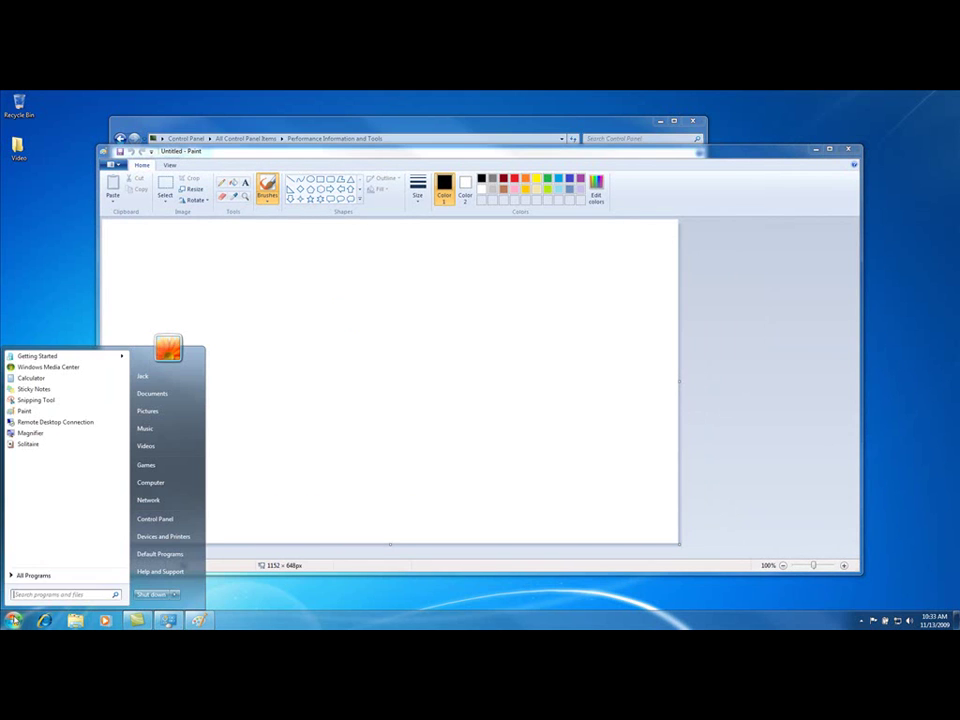
{"action": "left_click", "coordinate": [31, 444]}
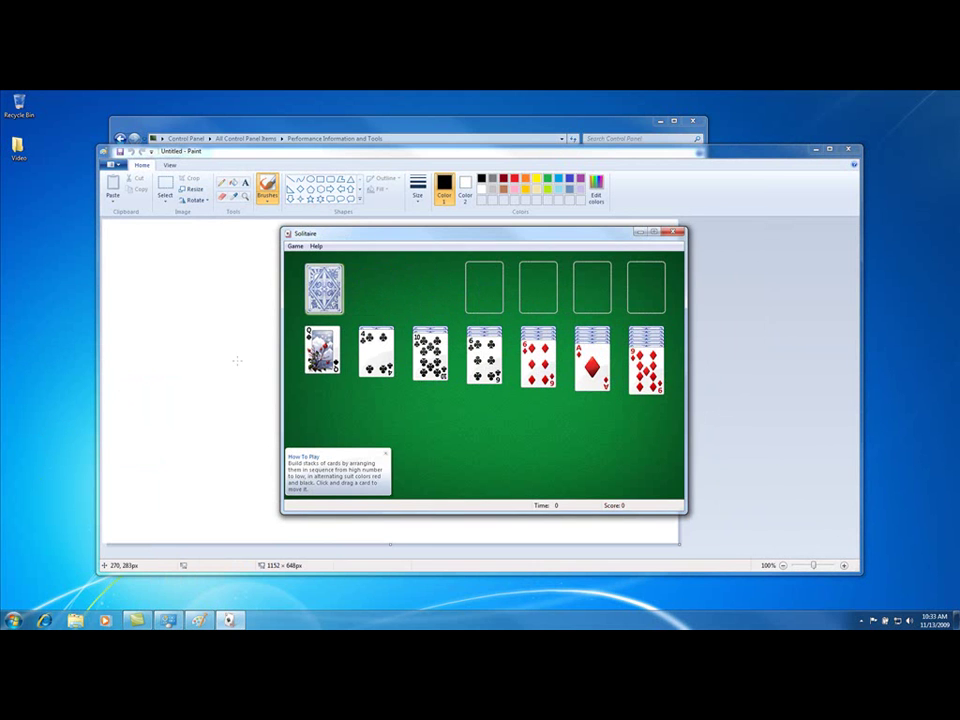
Cycle the open windows with Win+Tab Flip 3D until Paint is in front
{"action": "key", "text": "super+Tab"}
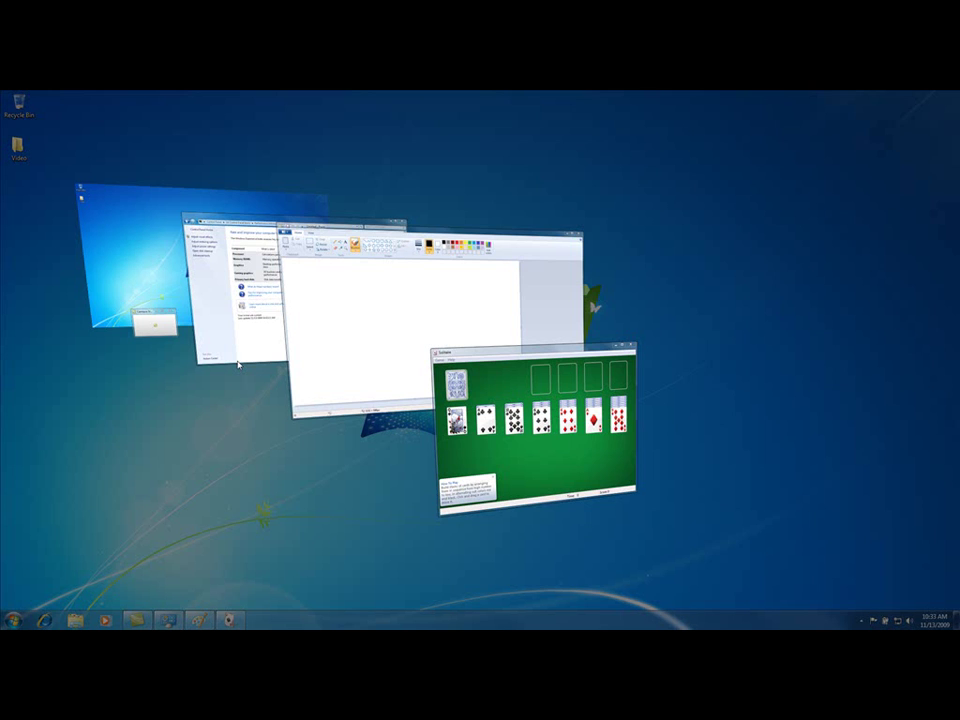
{"action": "key", "text": "super+Tab"}
{"action": "key", "text": "super+Tab"}
{"action": "key", "text": "super+Tab"}
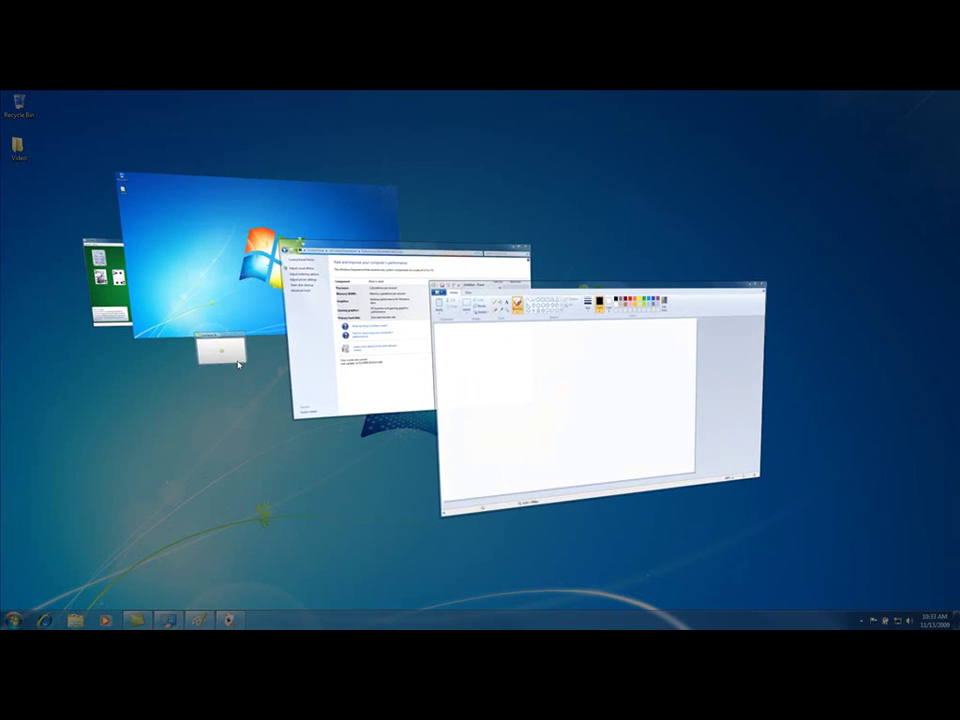
{"action": "key", "text": "super+Tab"}
{"action": "key", "text": "super+Tab"}
{"action": "key", "text": "super+Tab"}
{"action": "key", "text": "super+Tab"}
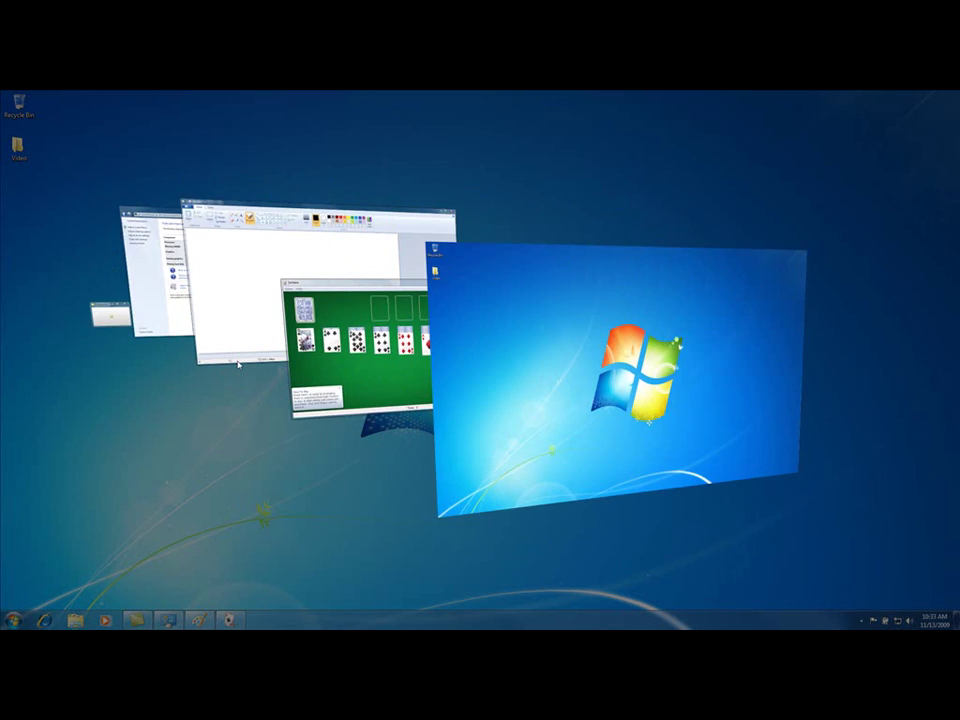
{"action": "key", "text": "super+Tab"}
{"action": "key", "text": "super+Tab"}
{"action": "key", "text": "super+Tab"}
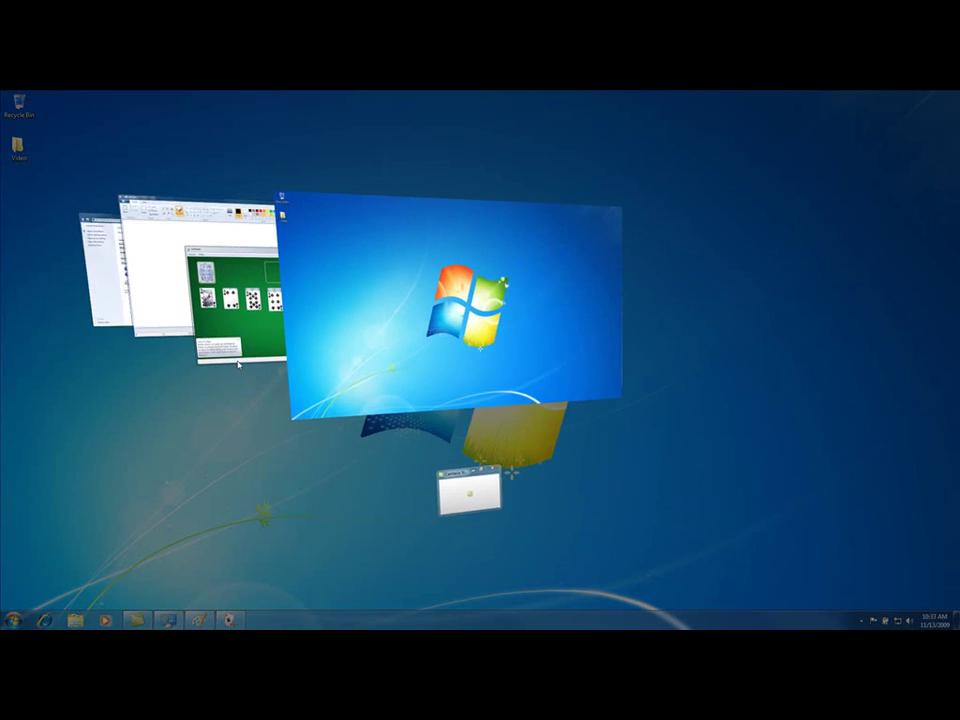
{"action": "key", "text": "super+Tab"}
{"action": "key", "text": "super+Tab"}
{"action": "key", "text": "super+Tab"}
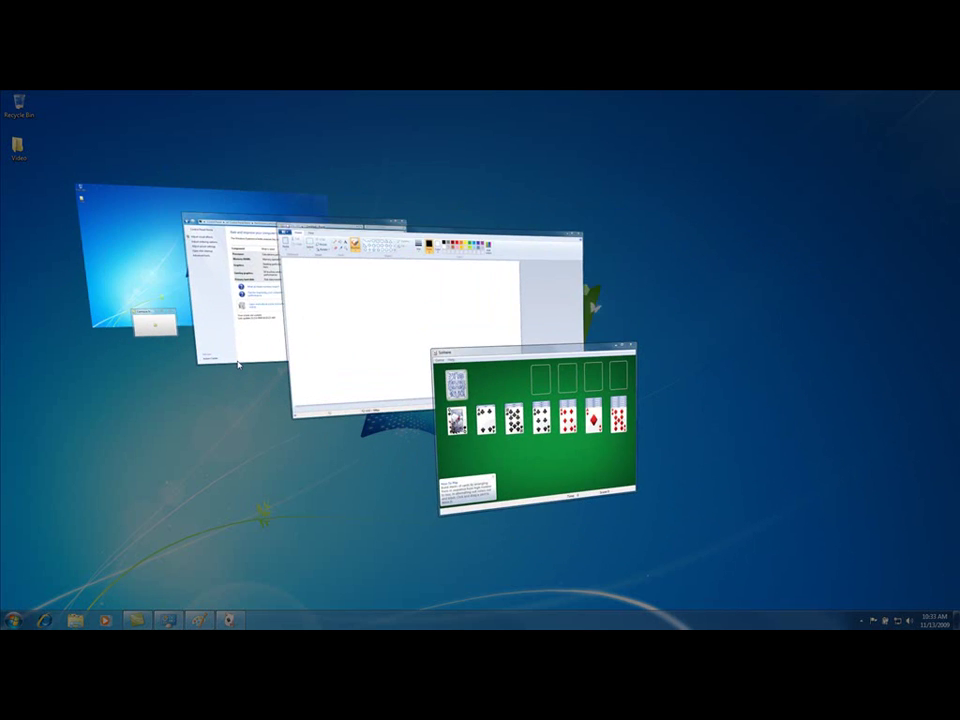
{"action": "key", "text": "super+Tab"}
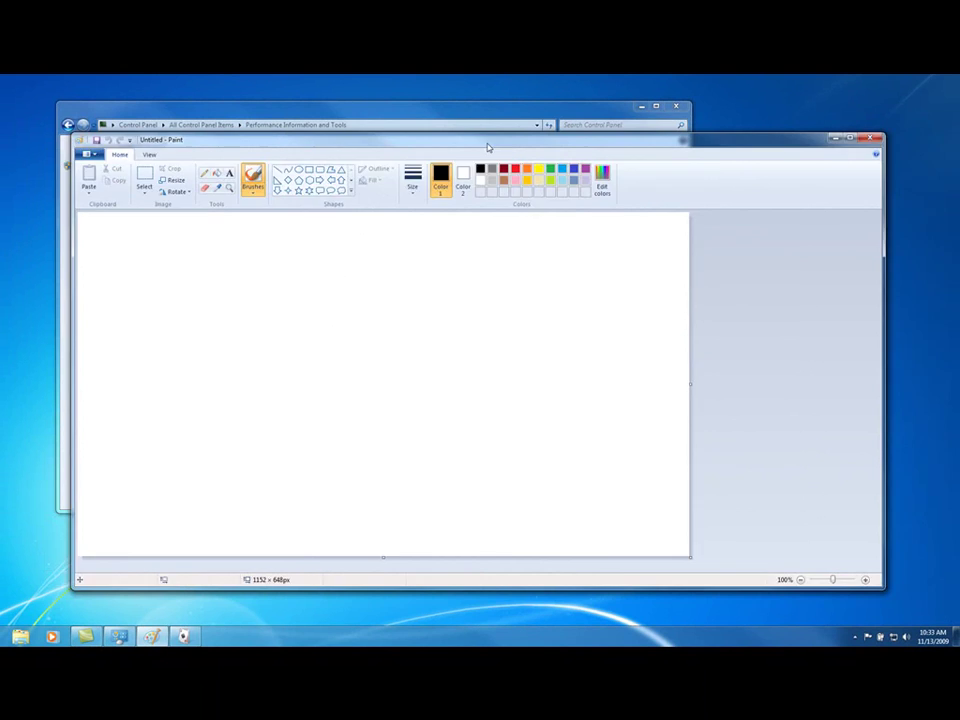
Reposition Paint, then close Paint and Solitaire to reveal the 4.4 performance scores
{"action": "mouse_move", "coordinate": [488, 147]}
{"action": "left_mouse_down"}
{"action": "mouse_move", "coordinate": [940, 130]}
{"action": "mouse_move", "coordinate": [365, 150]}
{"action": "mouse_move", "coordinate": [394, 149]}
{"action": "left_mouse_up"}
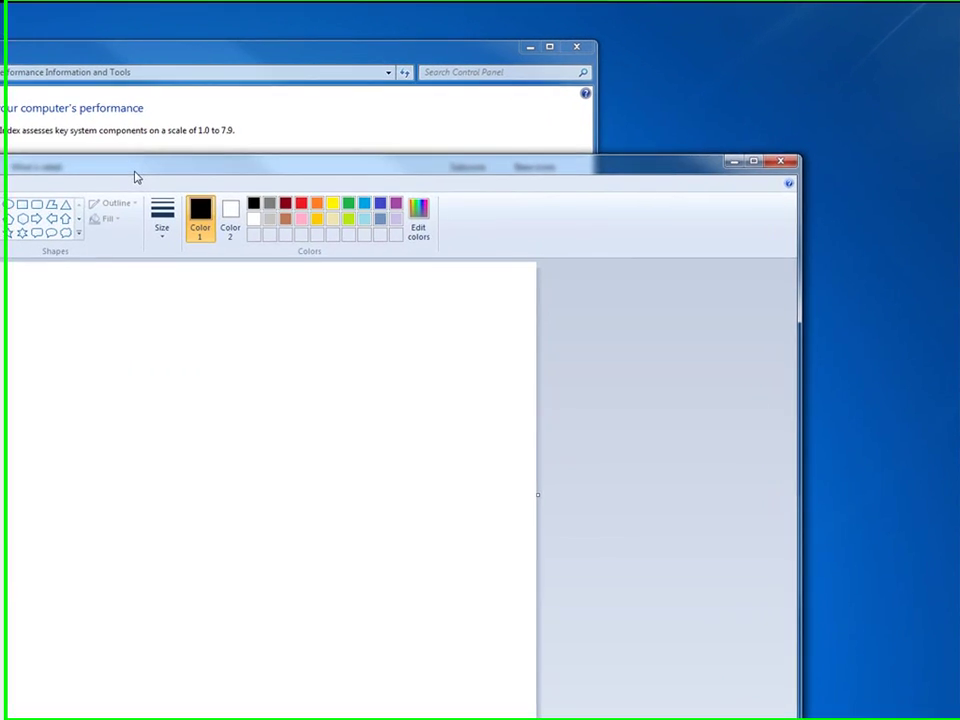
{"action": "mouse_move", "coordinate": [137, 177]}
{"action": "left_mouse_down"}
{"action": "mouse_move", "coordinate": [150, 143]}
{"action": "mouse_move", "coordinate": [159, 6]}
{"action": "mouse_move", "coordinate": [163, 107]}
{"action": "mouse_move", "coordinate": [258, 109]}
{"action": "mouse_move", "coordinate": [237, 85]}
{"action": "left_mouse_up"}
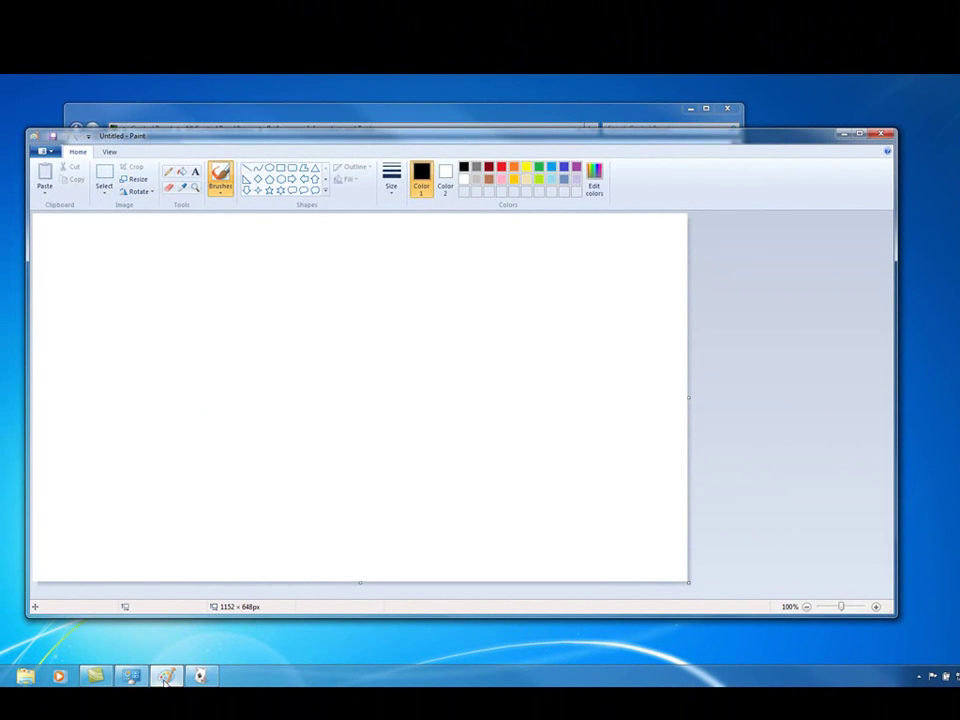
{"action": "mouse_move", "coordinate": [157, 682]}
{"action": "mouse_move", "coordinate": [458, 140]}
{"action": "left_mouse_down"}
{"action": "mouse_move", "coordinate": [467, 93]}
{"action": "mouse_move", "coordinate": [459, 102]}
{"action": "left_mouse_up"}
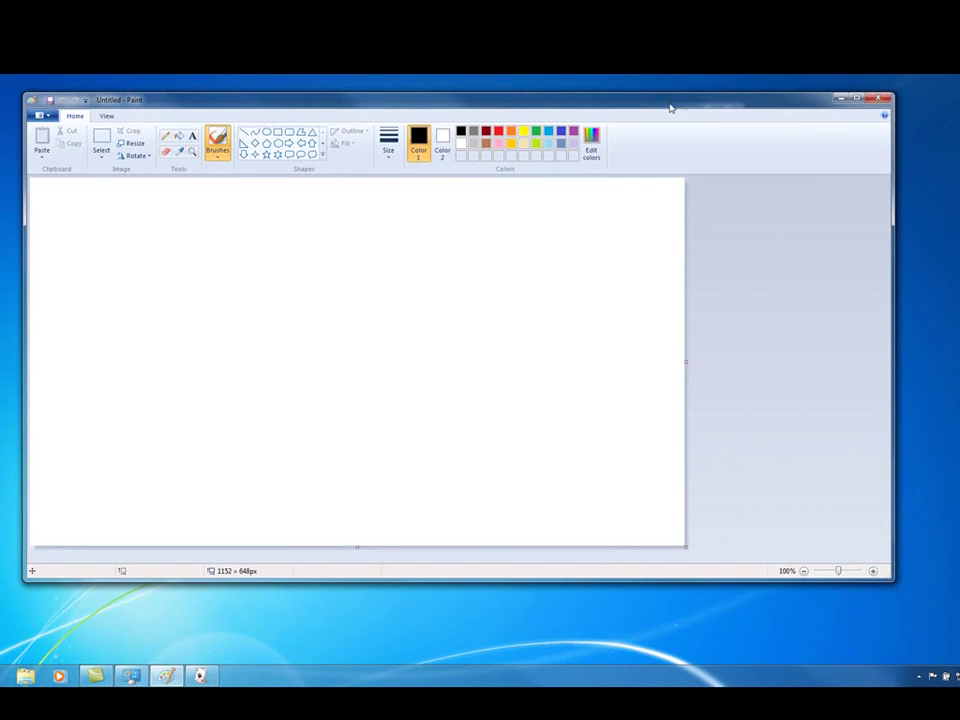
{"action": "left_click", "coordinate": [882, 95]}
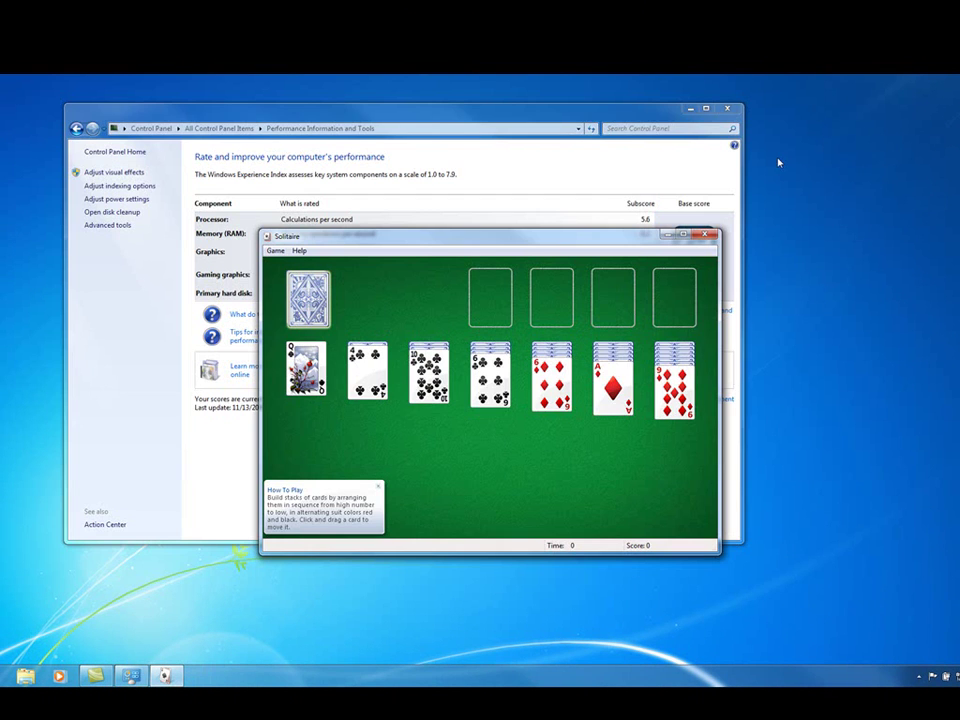
{"action": "left_click", "coordinate": [706, 234]}
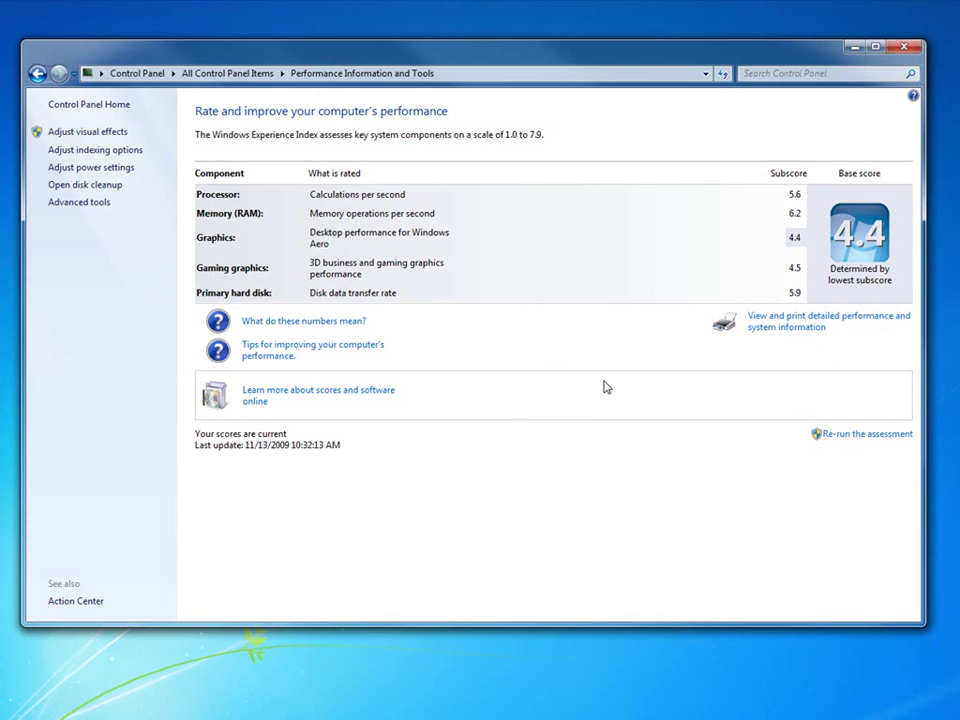
Close the performance page, open Personalize from the desktop, and choose Get more themes online
{"action": "left_click", "coordinate": [904, 47]}
{"action": "right_click", "coordinate": [336, 174]}
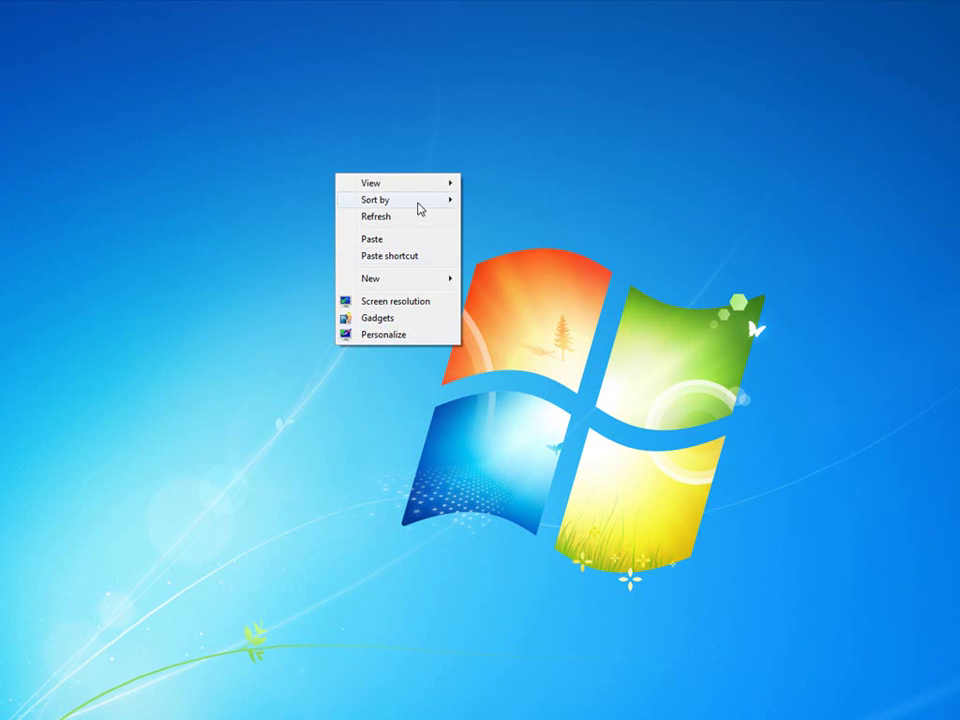
{"action": "left_click", "coordinate": [398, 336]}
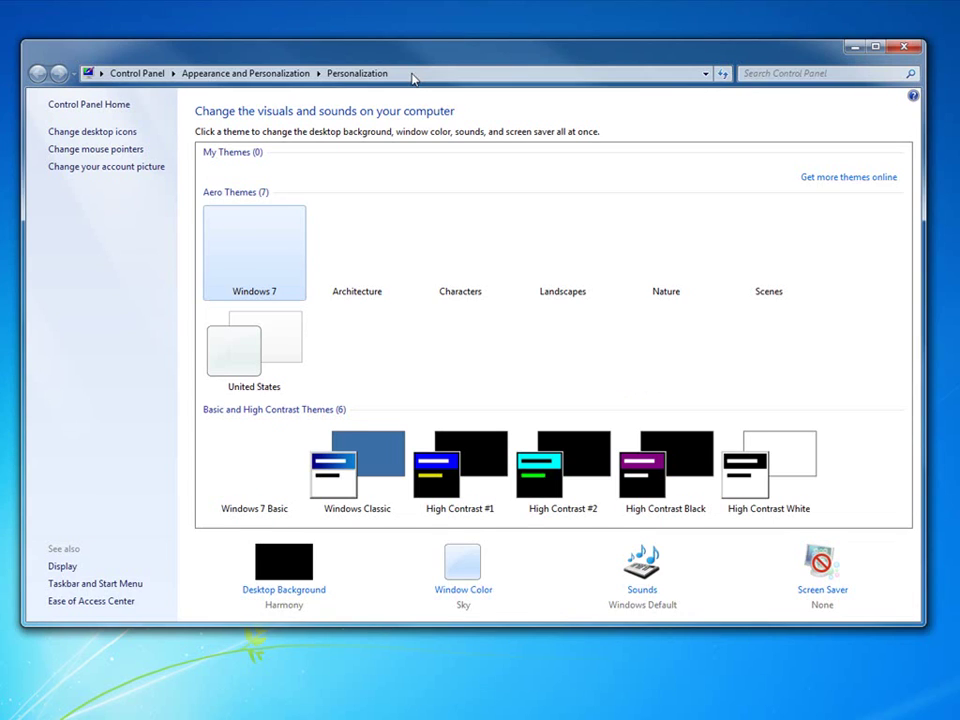
{"action": "left_click_drag", "start_coordinate": [415, 64], "coordinate": [389, 61]}
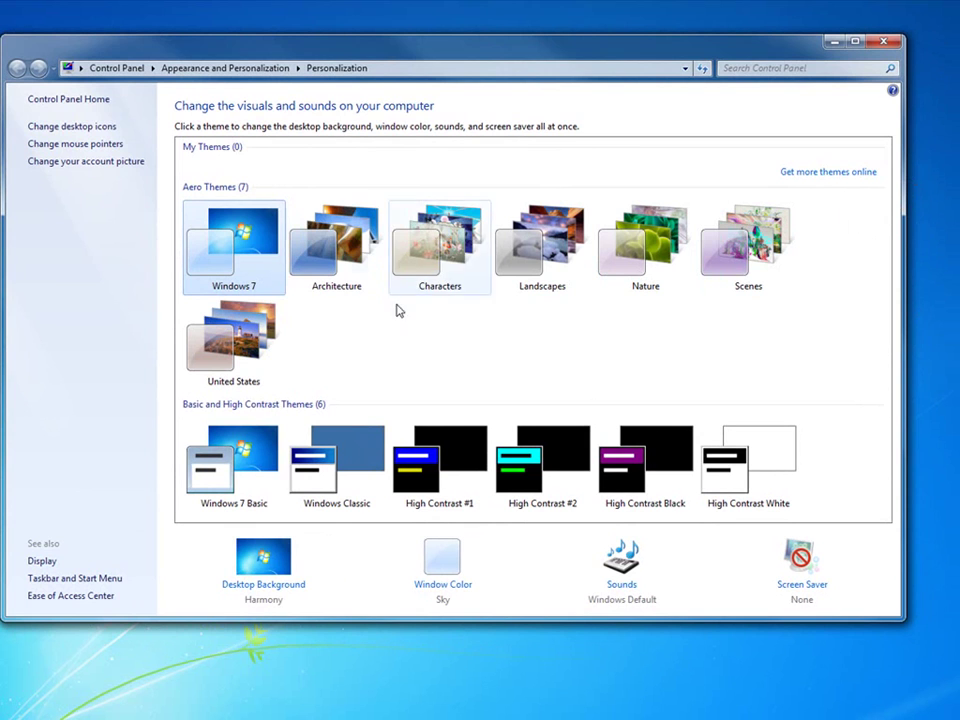
{"action": "left_click", "coordinate": [827, 173]}
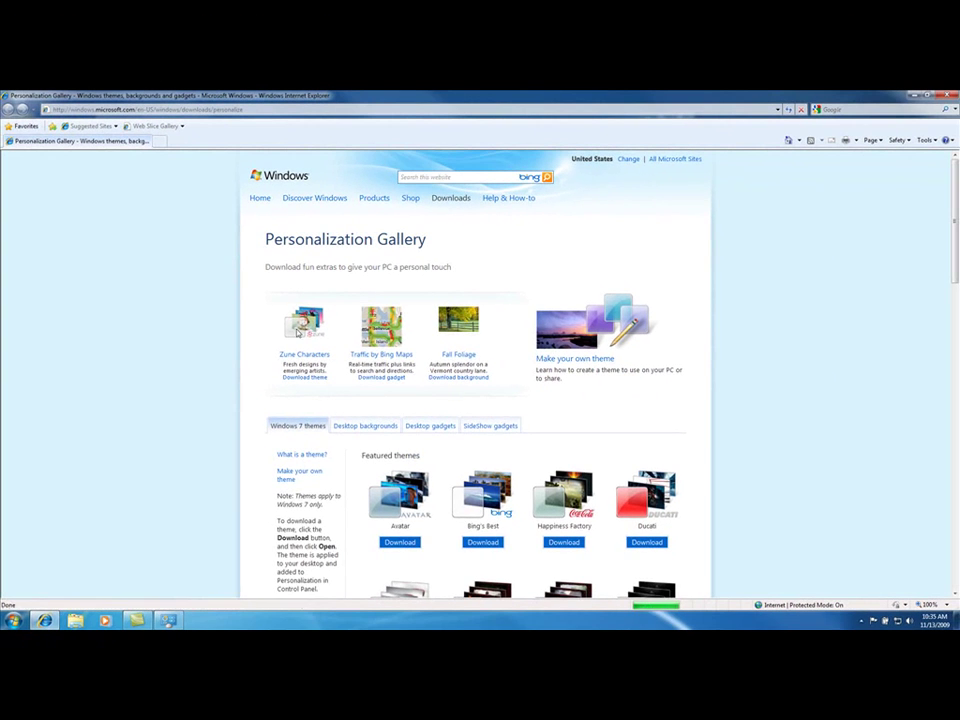
Scroll the Personalization Gallery down to the International themes listing Australia, Brazil, France and Germany
{"action": "scroll", "coordinate": [178, 376], "scroll_direction": "down", "scroll_amount": 3}
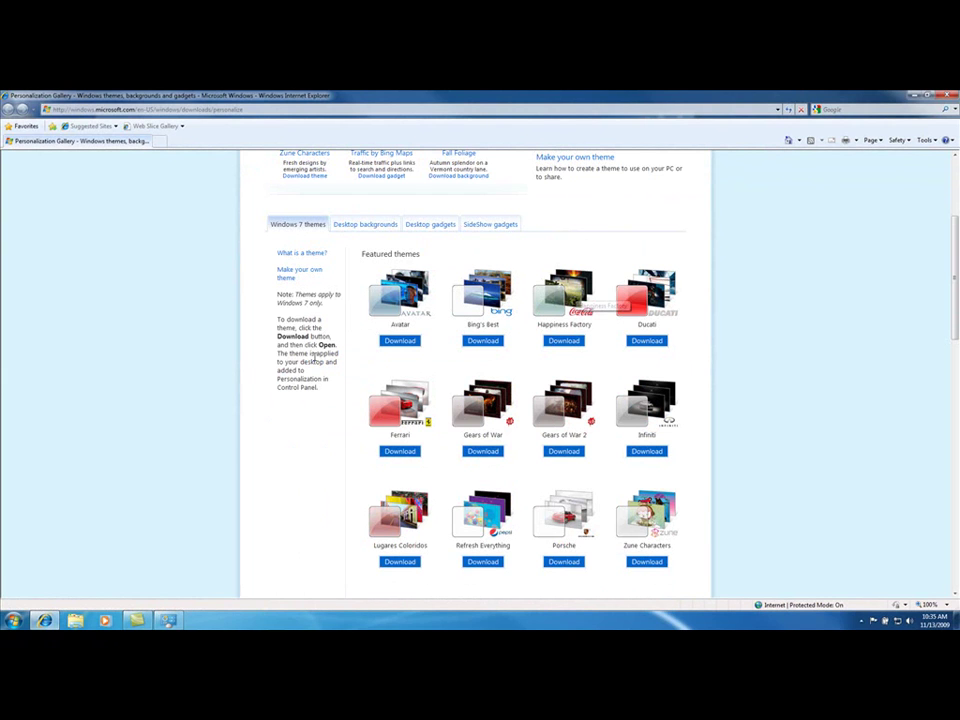
{"action": "scroll", "coordinate": [277, 422], "scroll_direction": "down", "scroll_amount": 3}
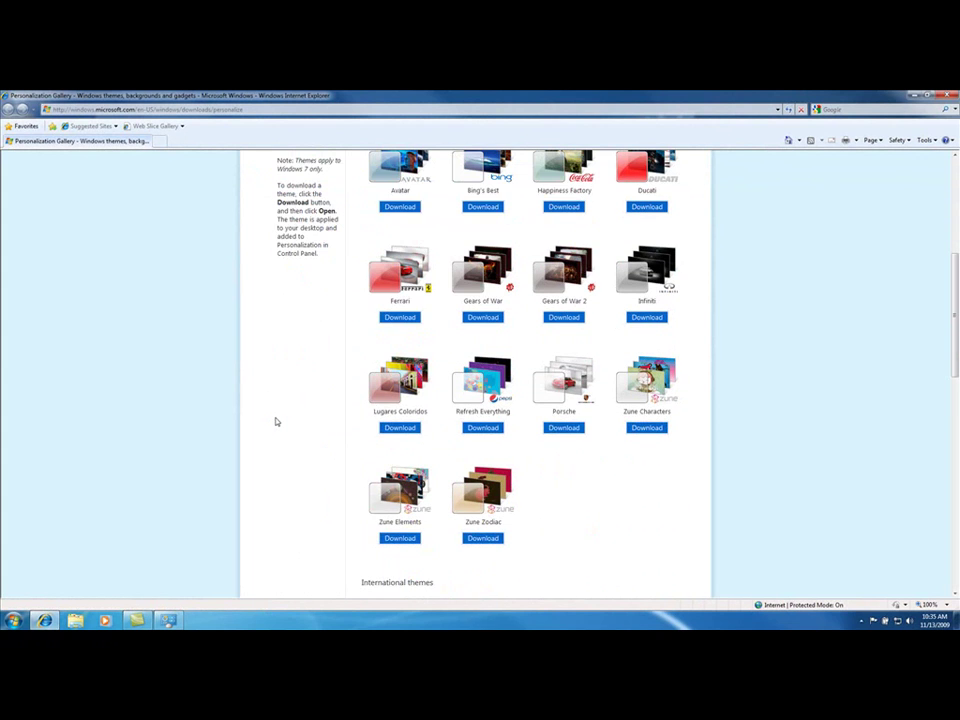
{"action": "scroll", "coordinate": [277, 422], "scroll_direction": "up", "scroll_amount": 5}
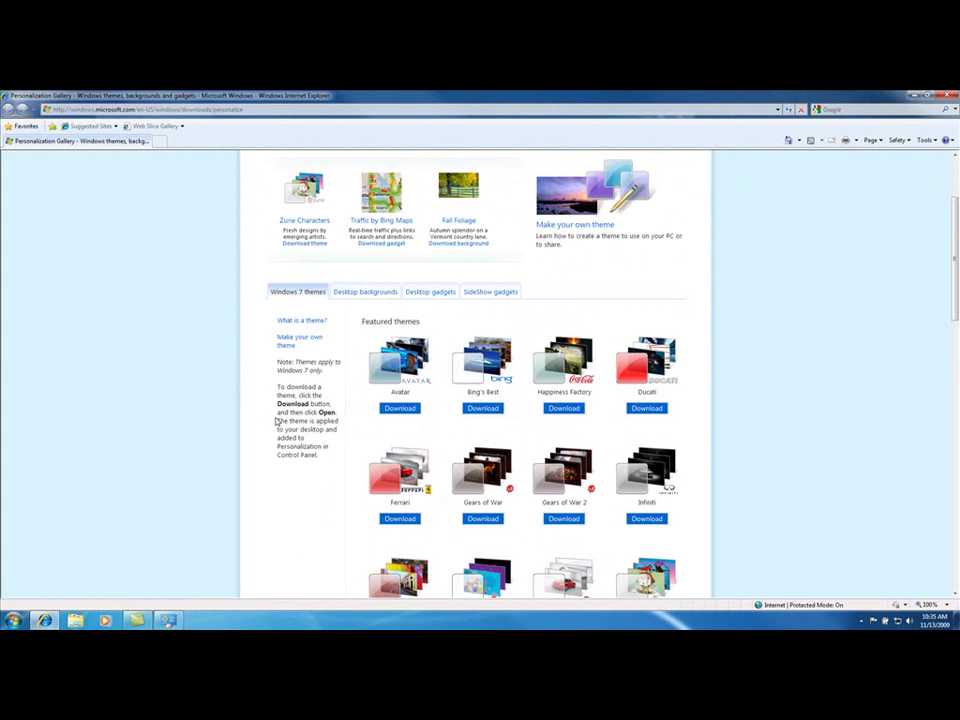
{"action": "scroll", "coordinate": [277, 422], "scroll_direction": "up", "scroll_amount": 1}
{"action": "scroll", "coordinate": [277, 422], "scroll_direction": "down", "scroll_amount": 3}
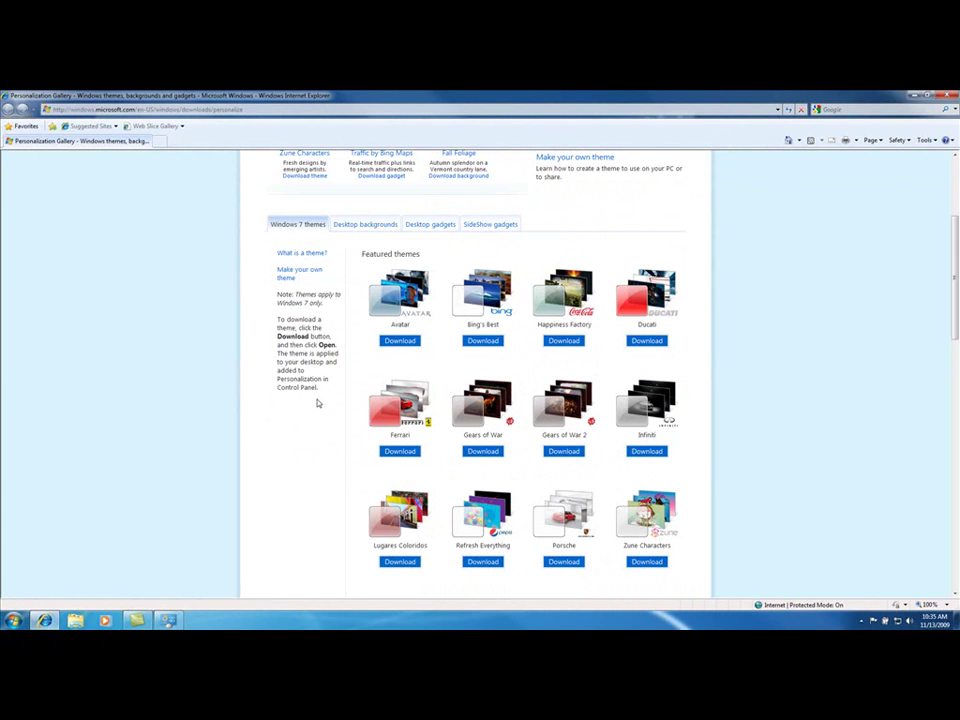
{"action": "scroll", "coordinate": [318, 403], "scroll_direction": "down", "scroll_amount": 3}
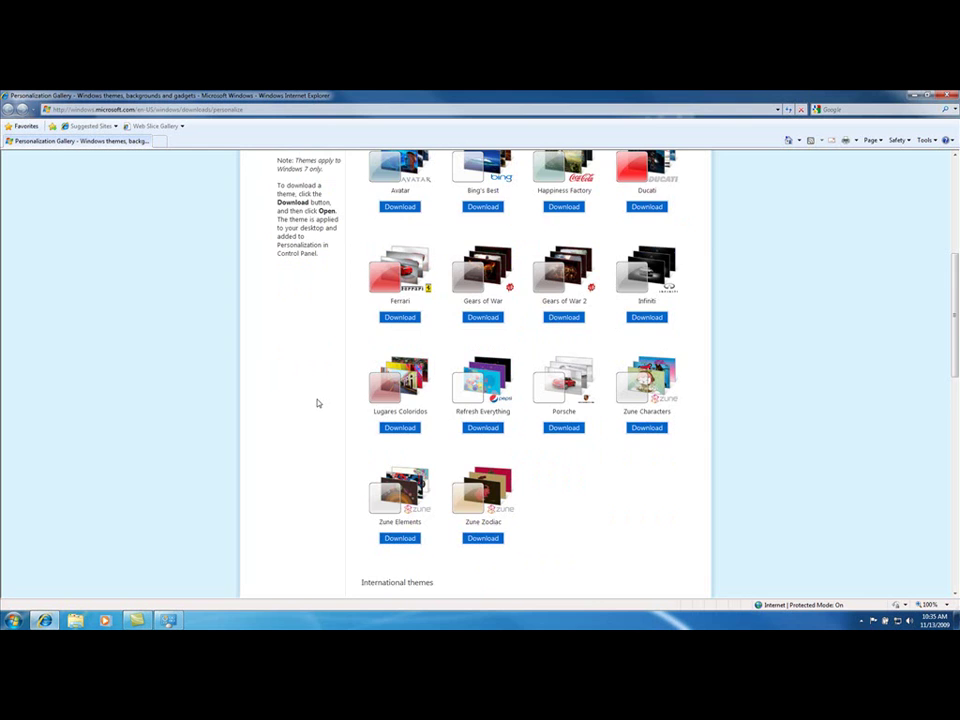
{"action": "scroll", "coordinate": [318, 403], "scroll_direction": "down", "scroll_amount": 7}
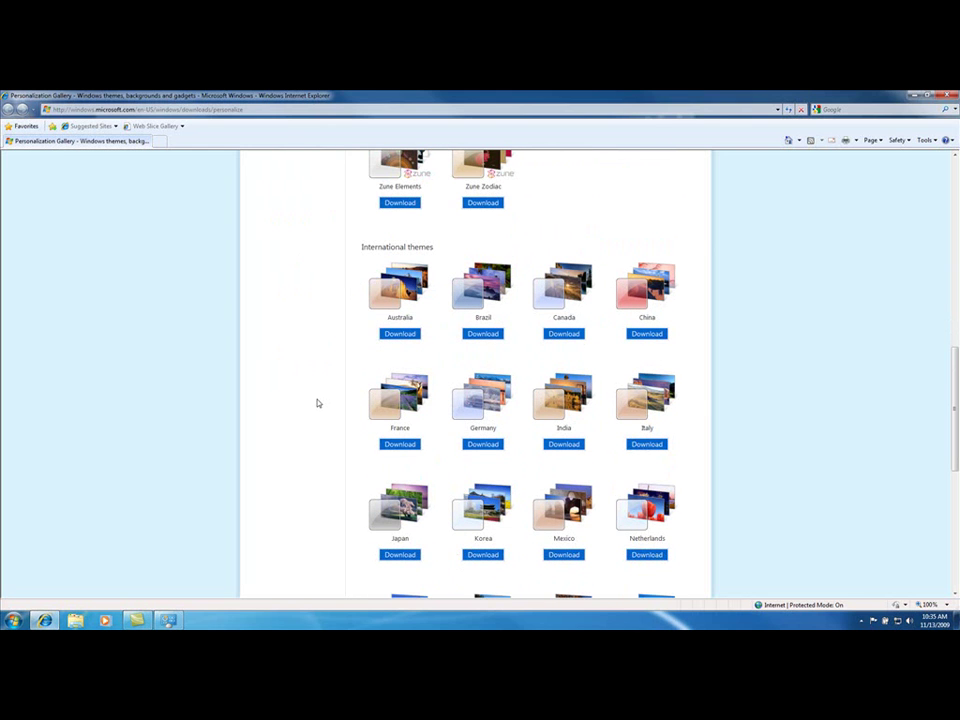
{"action": "scroll", "coordinate": [318, 403], "scroll_direction": "down", "scroll_amount": 2}
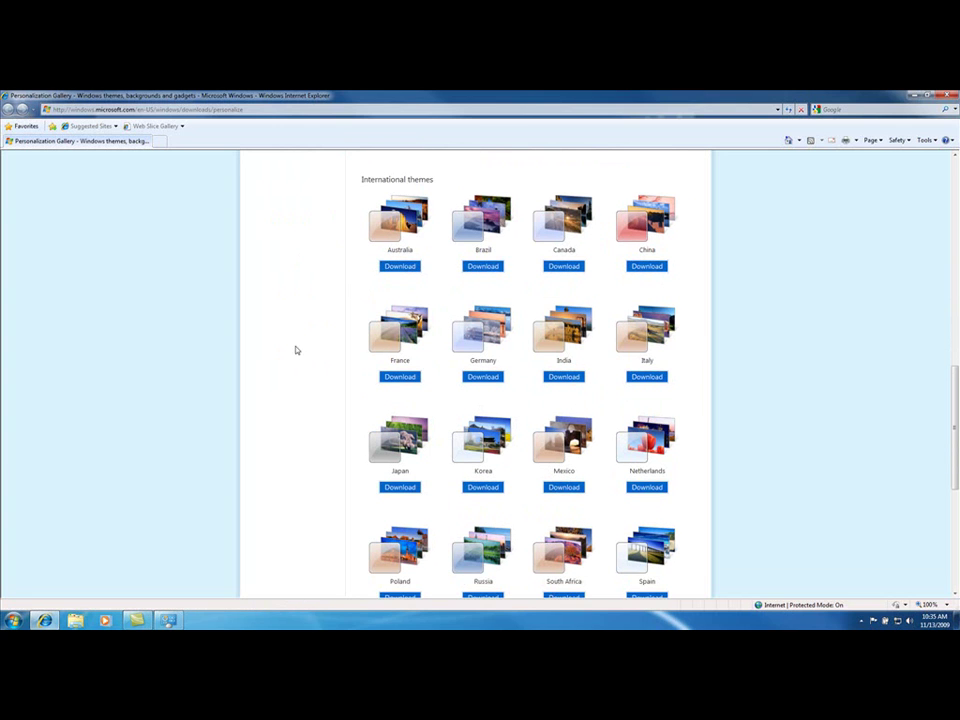
{"action": "scroll", "coordinate": [296, 350], "scroll_direction": "down", "scroll_amount": 1}
{"action": "scroll", "coordinate": [296, 350], "scroll_direction": "down", "scroll_amount": 1}
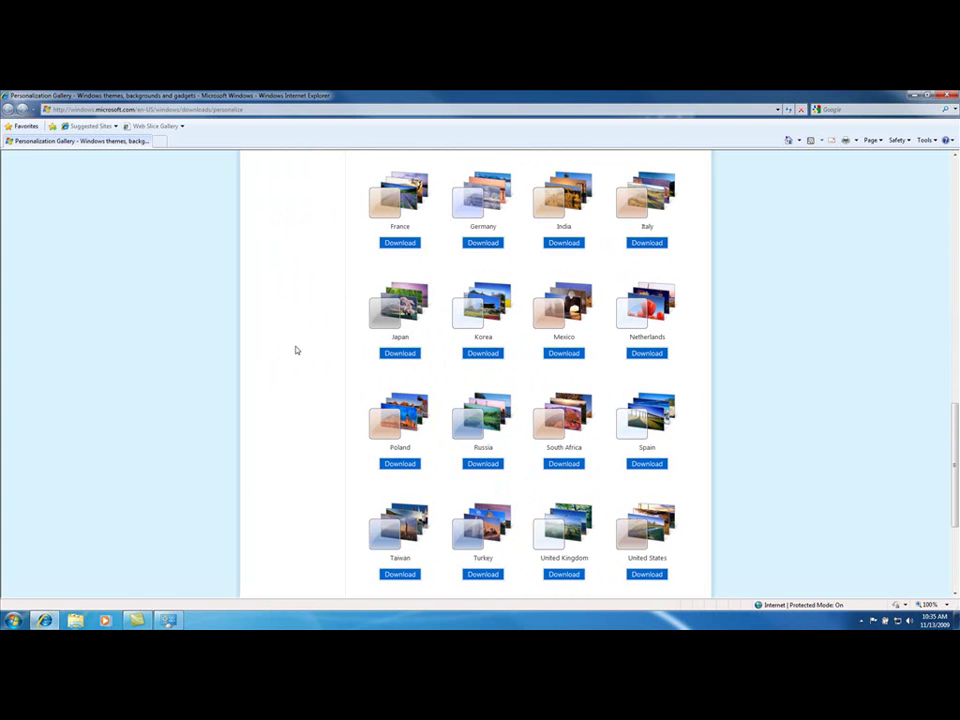
{"action": "scroll", "coordinate": [296, 350], "scroll_direction": "down", "scroll_amount": 1}
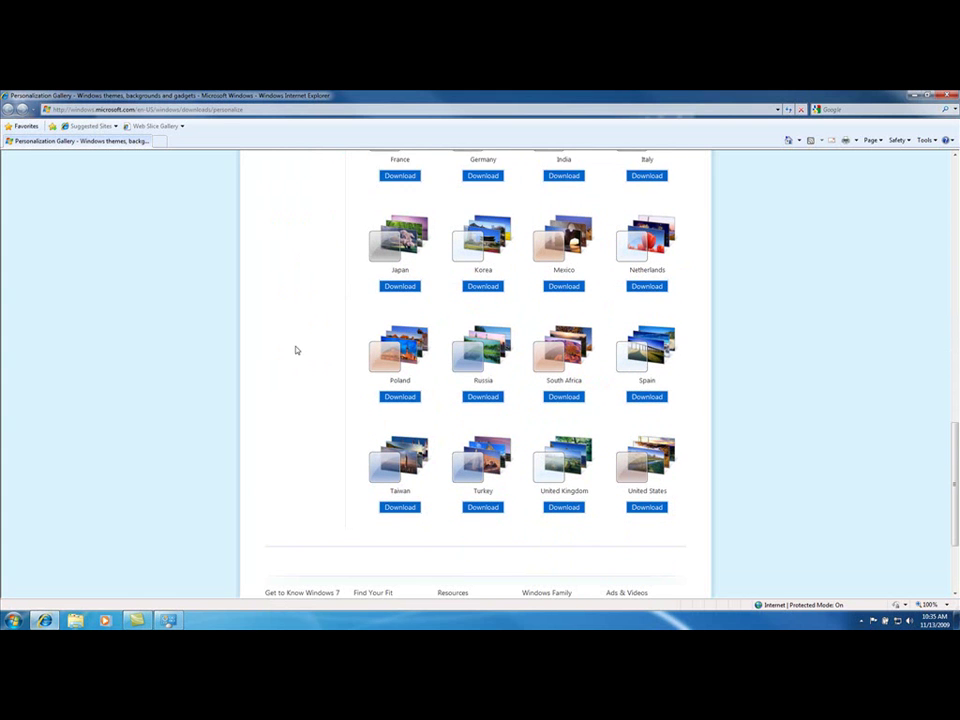
{"action": "scroll", "coordinate": [296, 350], "scroll_direction": "up", "scroll_amount": 2}
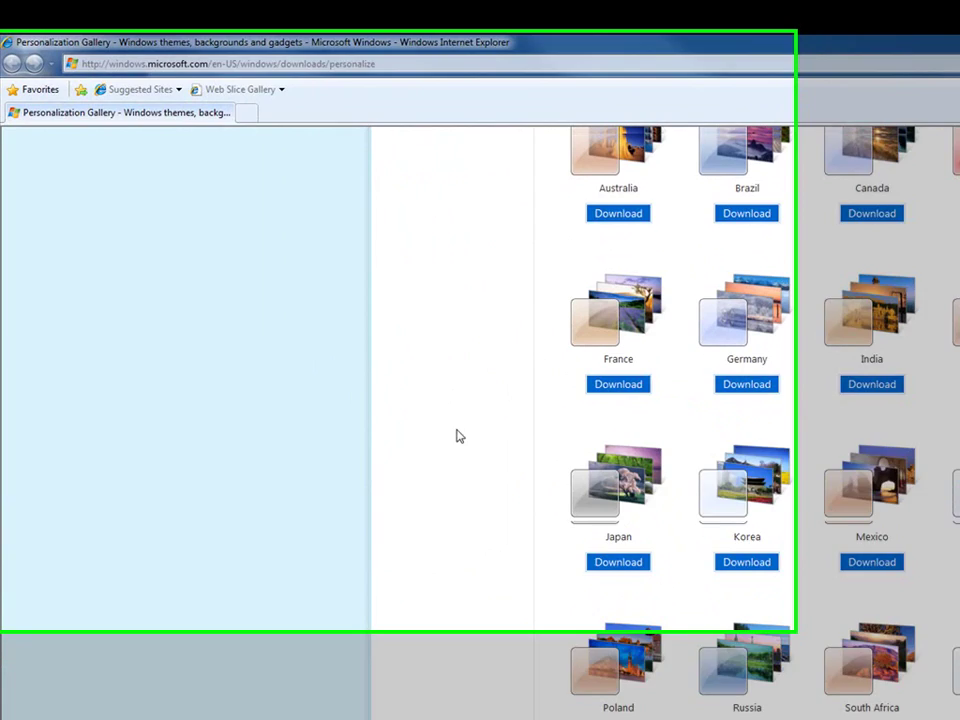
{"action": "scroll", "coordinate": [290, 358], "scroll_direction": "up", "scroll_amount": 2}
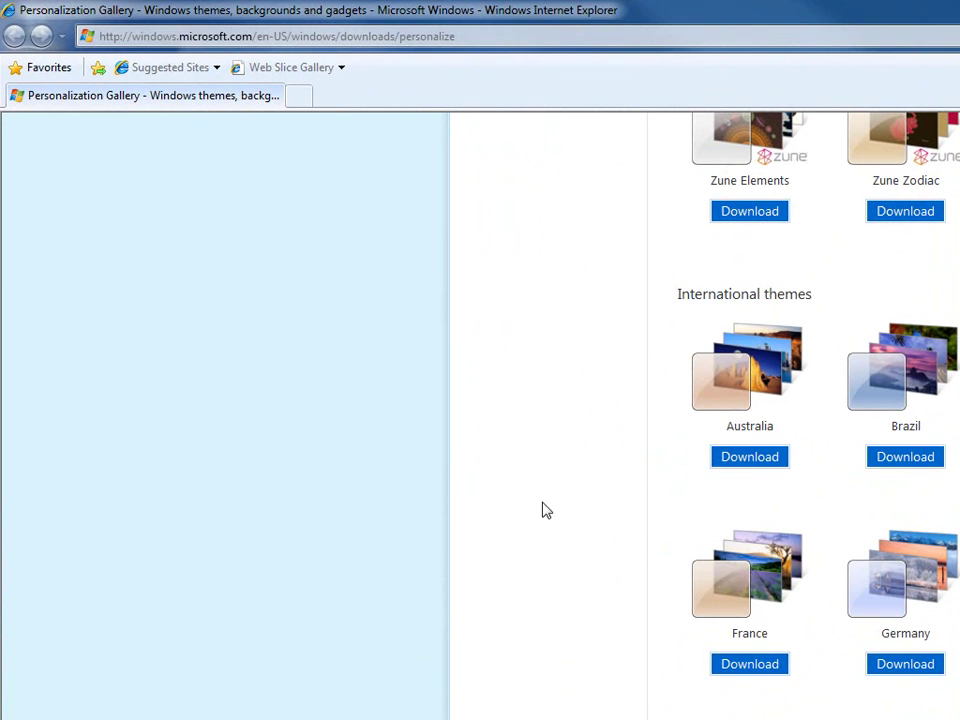
Download and open the Brazil theme pack, allow it, and close the Personalization window
{"action": "left_click", "coordinate": [900, 463]}
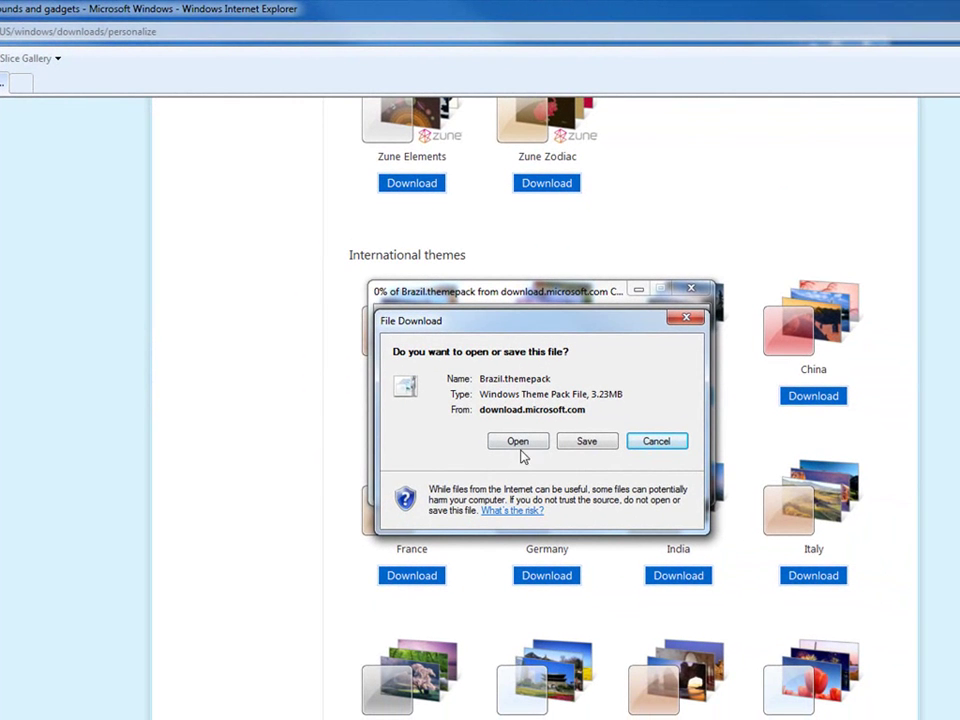
{"action": "left_click", "coordinate": [519, 443]}
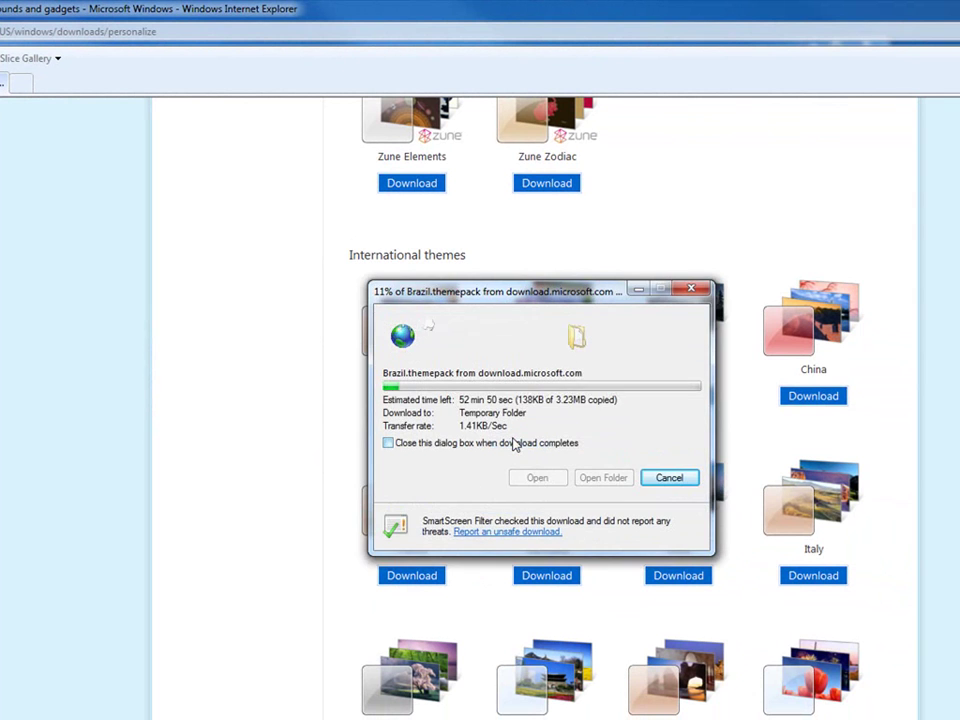
{"action": "left_click_drag", "start_coordinate": [529, 292], "coordinate": [487, 168]}
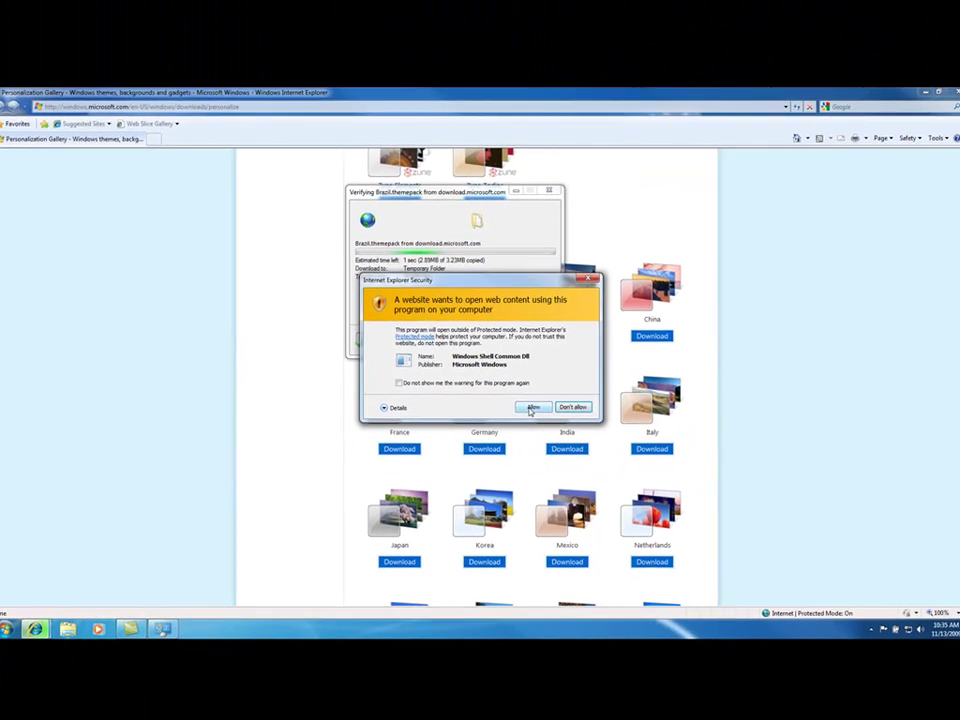
{"action": "left_click", "coordinate": [531, 409]}
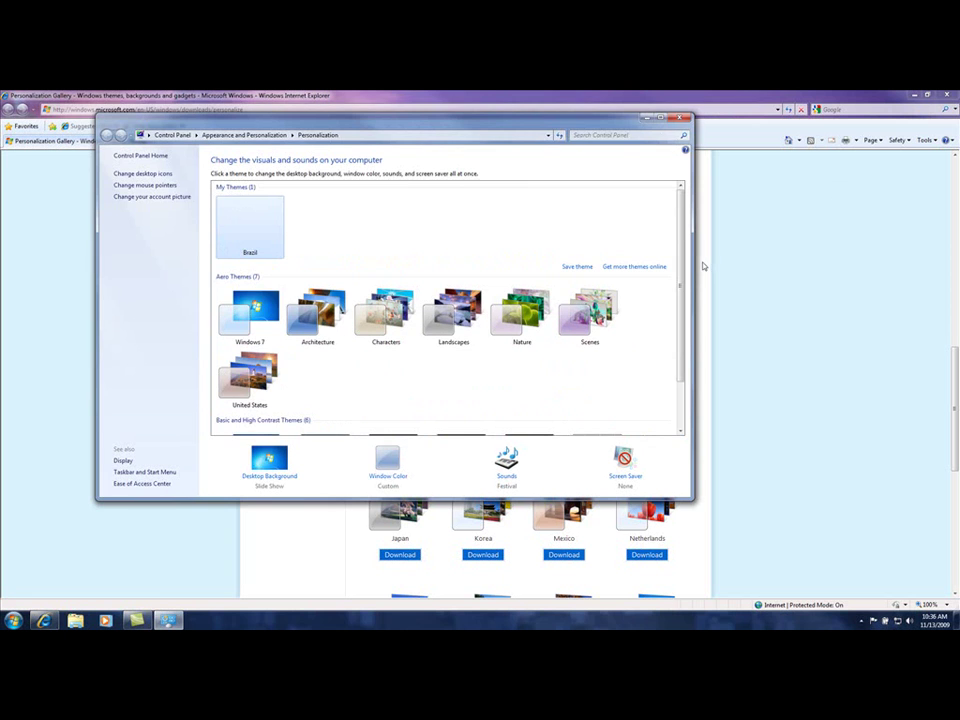
{"action": "left_click", "coordinate": [680, 118]}
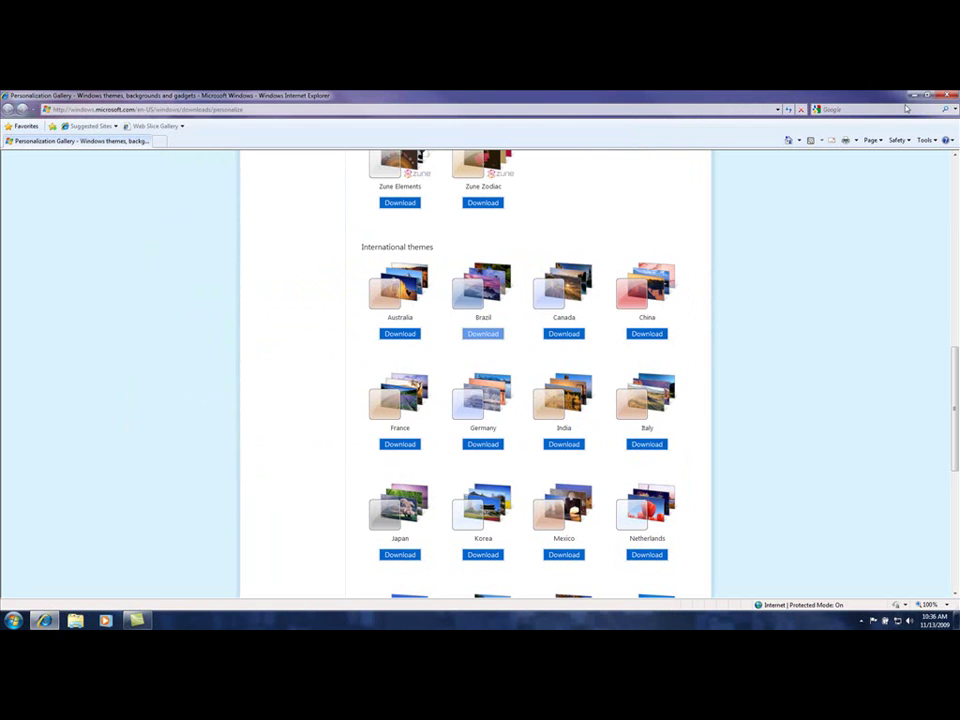
Minimize Internet Explorer to show the Brazil theme's Rio de Janeiro sunset wallpaper
{"action": "left_click", "coordinate": [913, 95]}
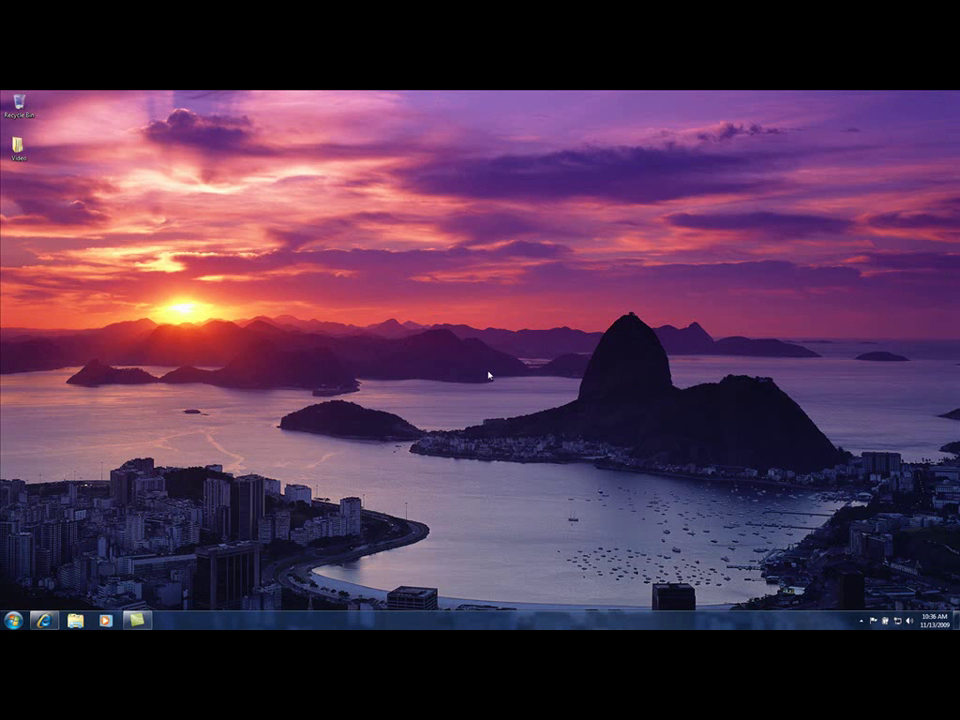